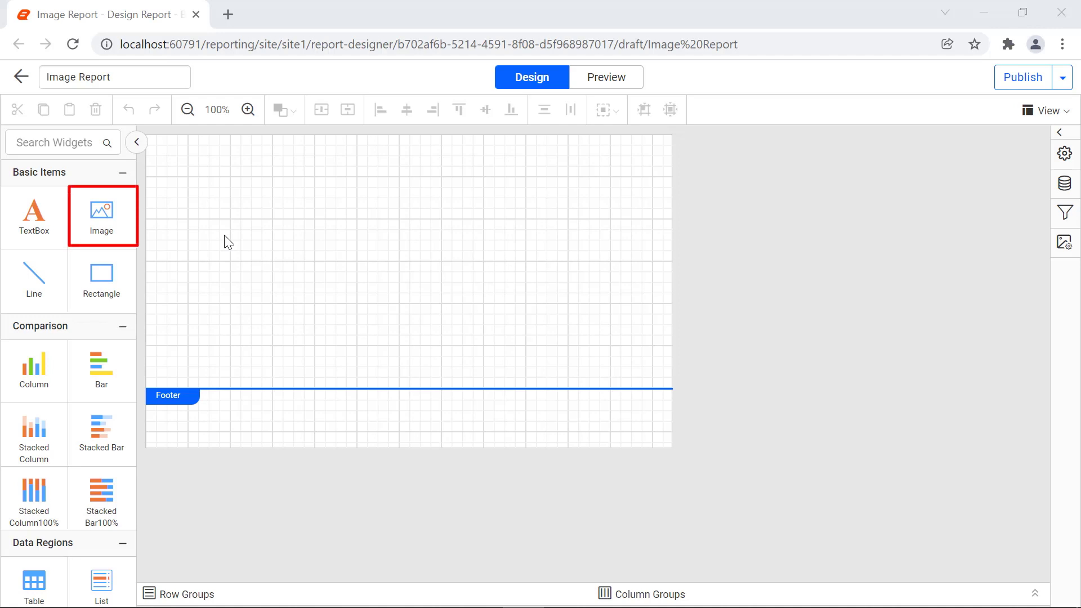
Add an image item at the report body's top-left and set its source to External.
{"action": "left_click_drag", "start_coordinate": [133, 222], "coordinate": [167, 154]}
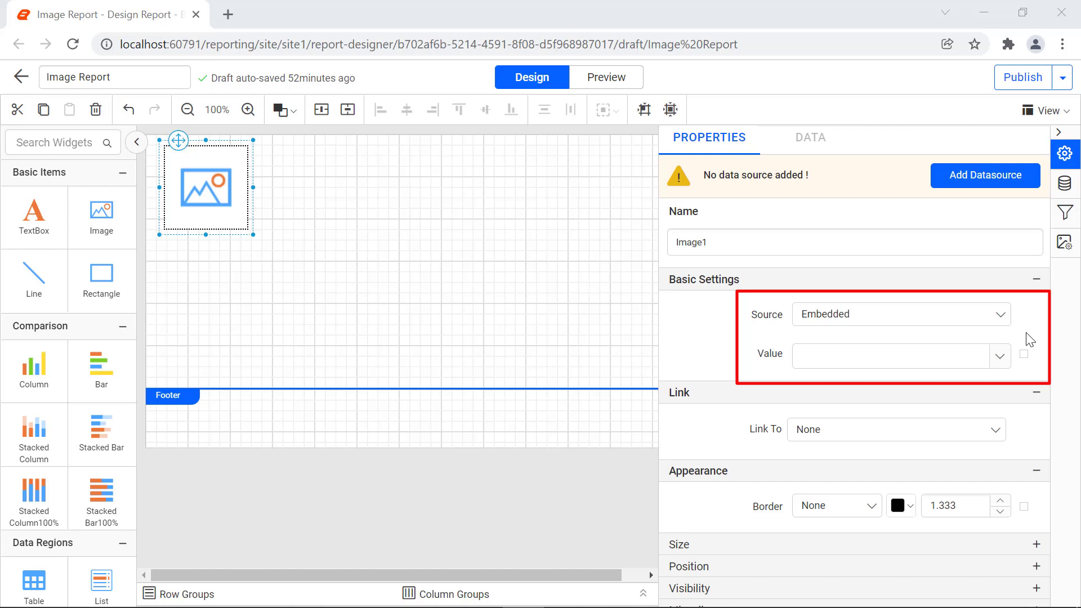
{"action": "left_click", "coordinate": [999, 314]}
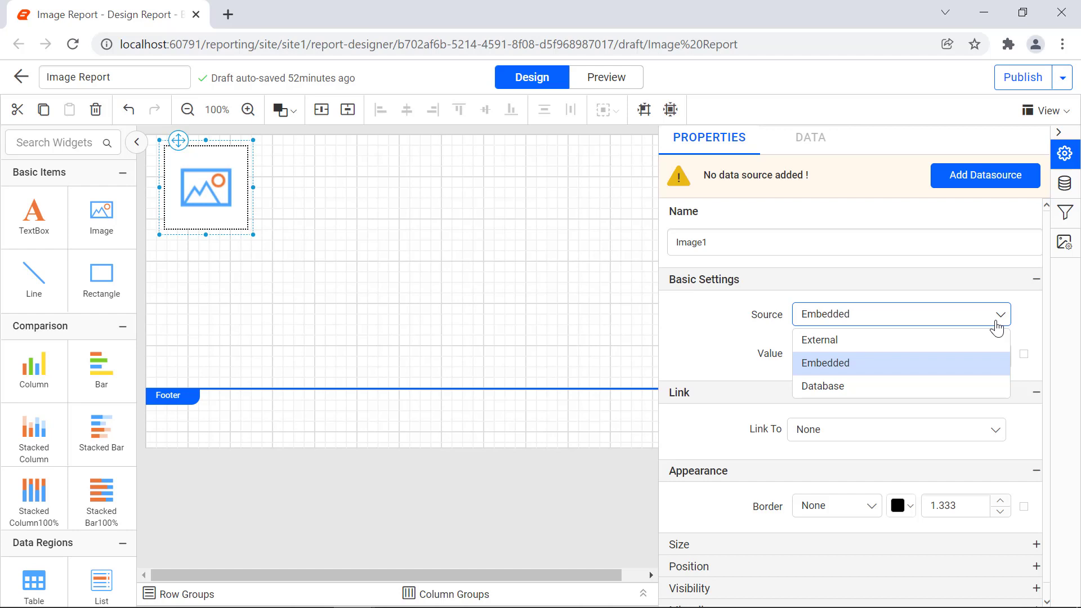
{"action": "left_click", "coordinate": [997, 341]}
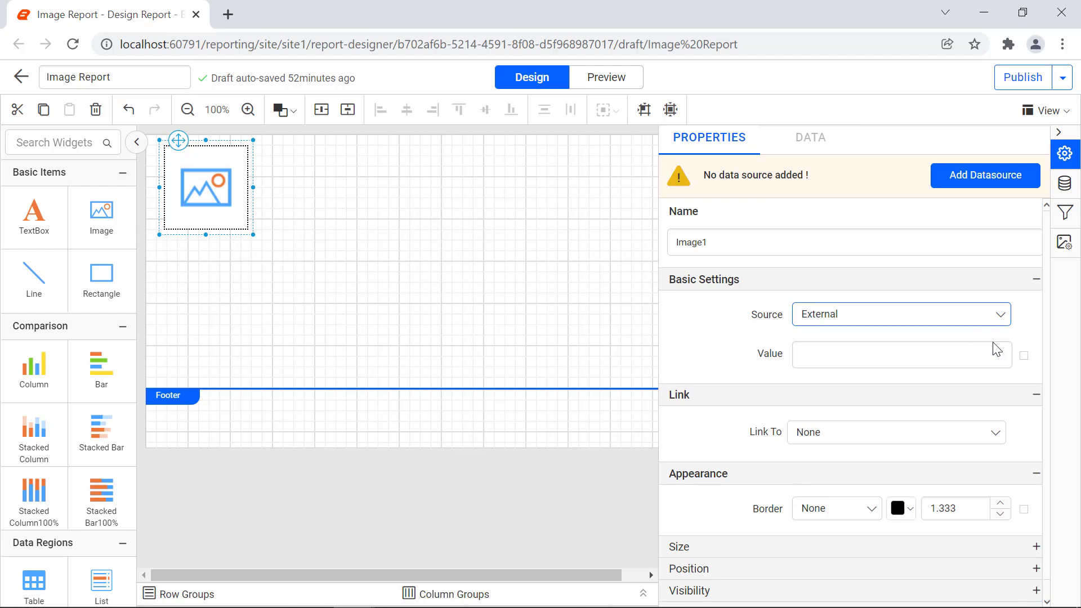
Paste the Syncfusion logo's web address as the image value, widen the item, and preview.
{"action": "left_click", "coordinate": [985, 358]}
{"action": "key", "text": "ctrl+v"}
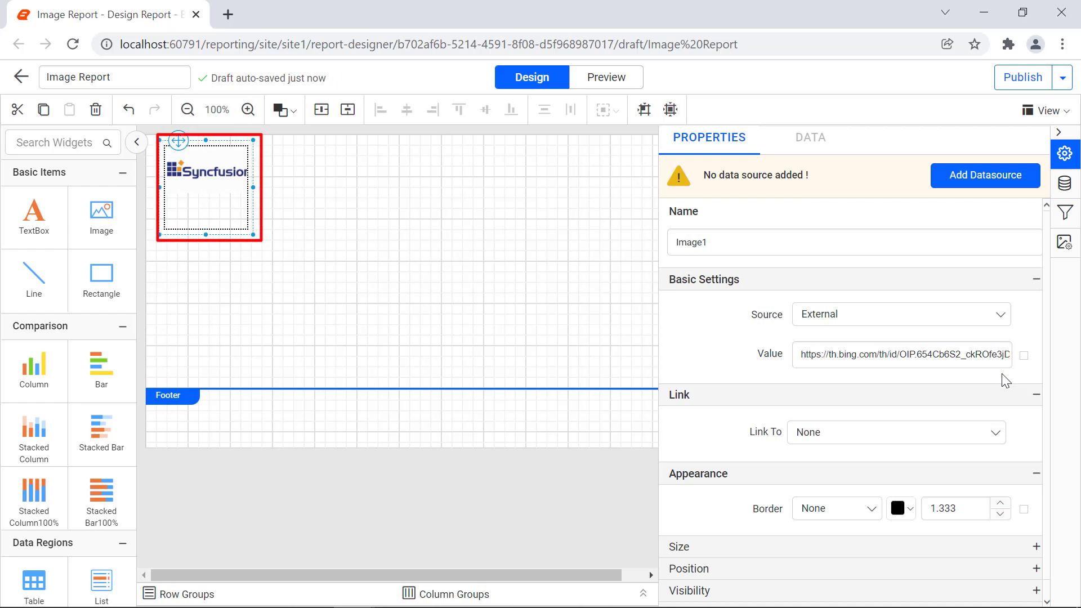
{"action": "left_click_drag", "start_coordinate": [254, 235], "coordinate": [336, 236]}
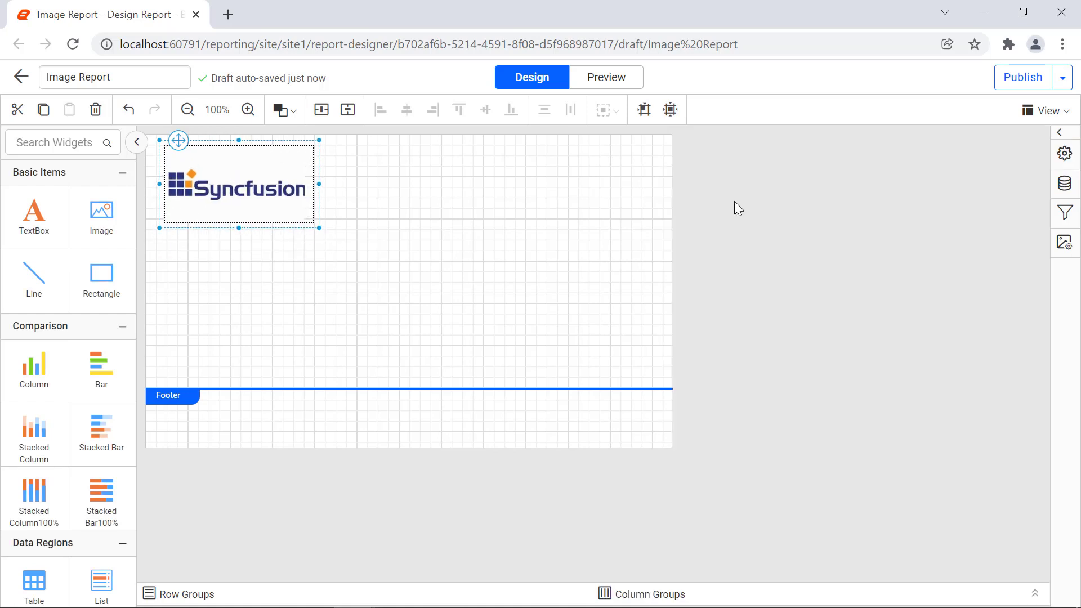
{"action": "left_click", "coordinate": [620, 90]}
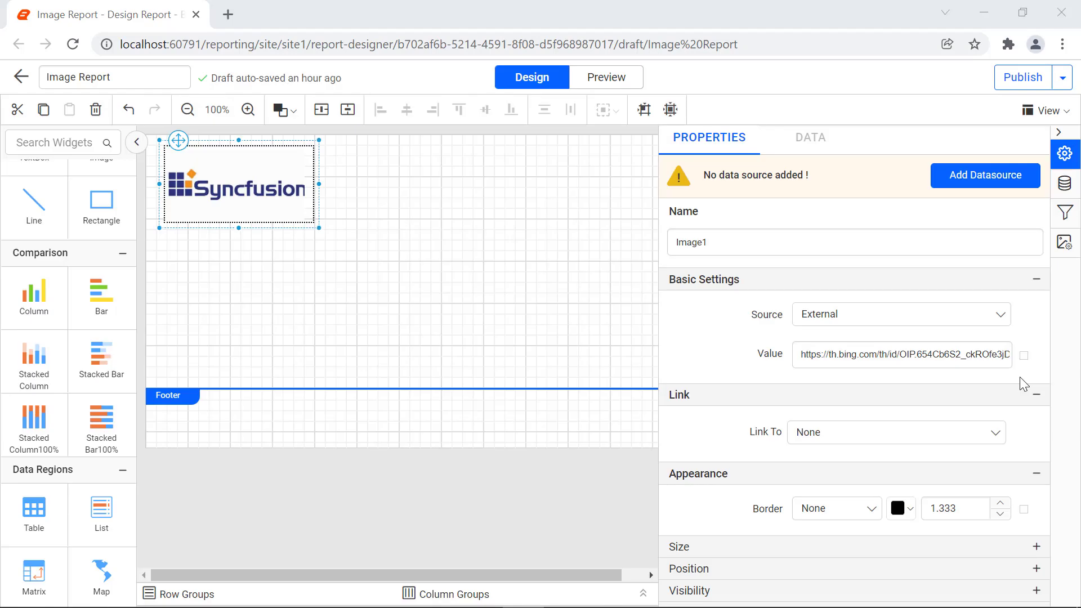
Change the image source from External to Embedded.
{"action": "left_click", "coordinate": [900, 314]}
{"action": "left_click", "coordinate": [989, 363]}
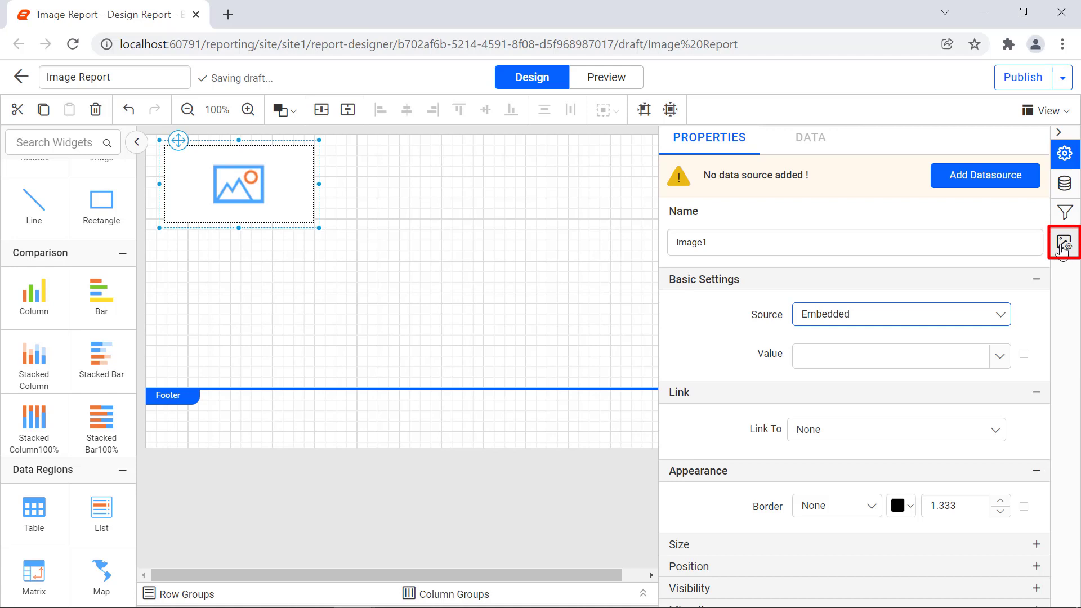
Upload the Bold Reports-Copyrights picture through the Image Manager.
{"action": "left_click", "coordinate": [1063, 243]}
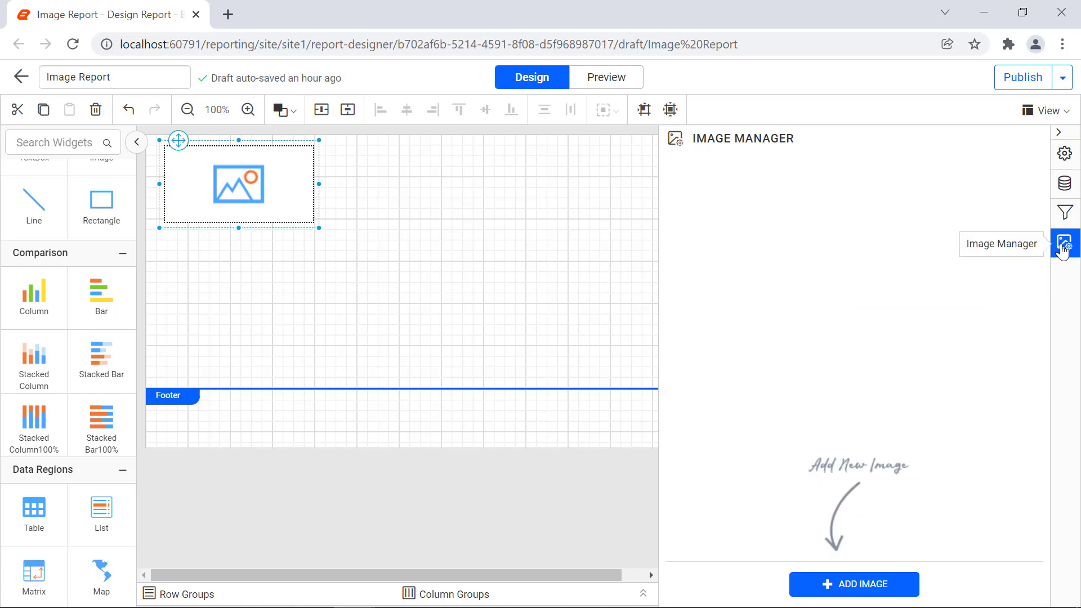
{"action": "left_click", "coordinate": [889, 585]}
{"action": "left_click", "coordinate": [456, 306]}
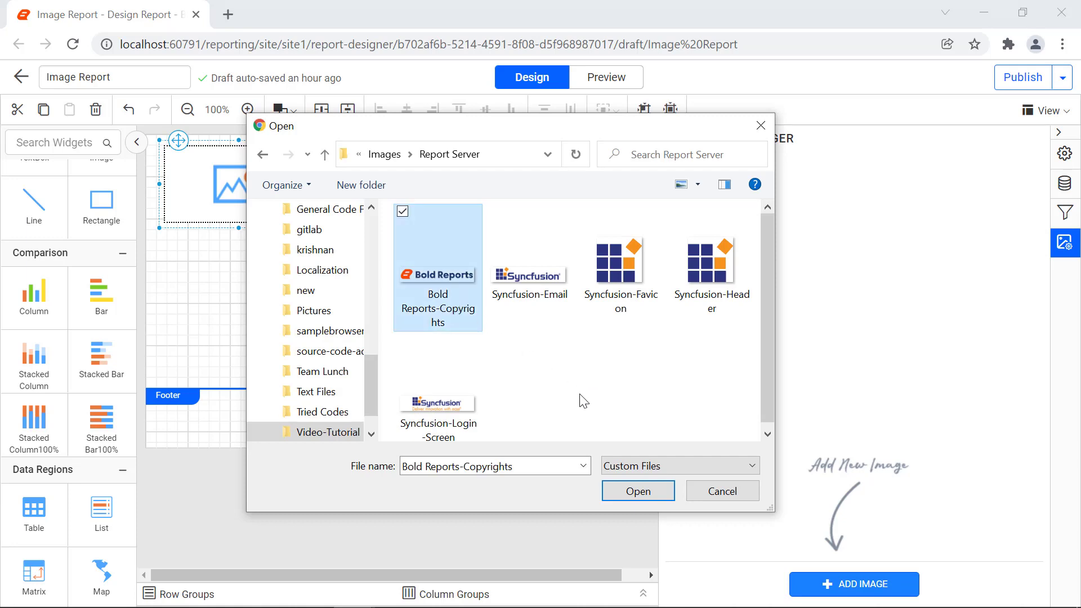
{"action": "left_click", "coordinate": [639, 491]}
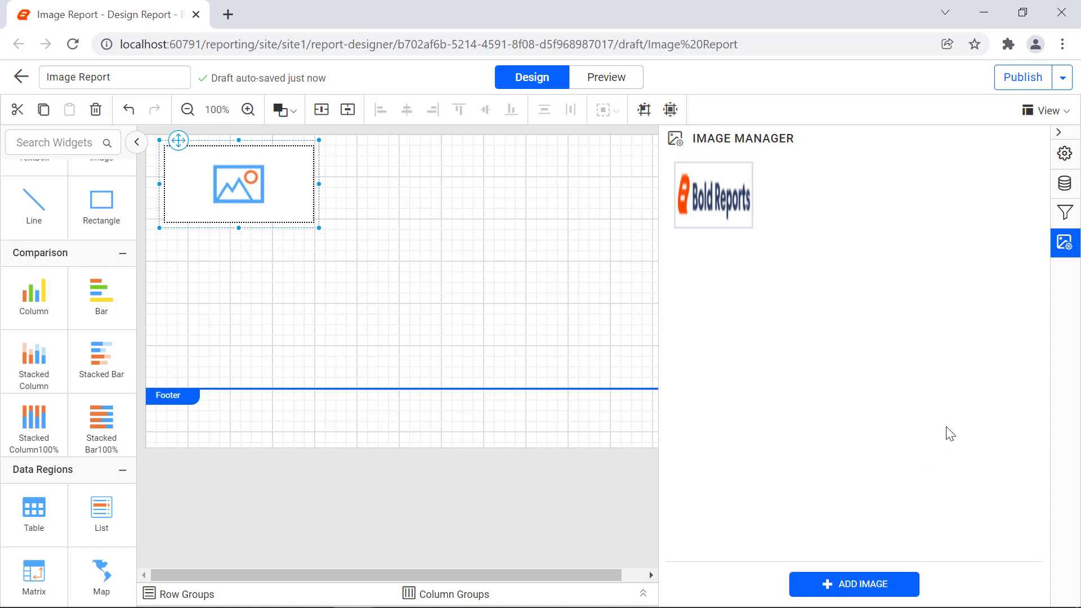
Use Bold_Reports_Copyrights as the image value and enlarge the item to about 257 × 61 px.
{"action": "left_click", "coordinate": [1064, 153]}
{"action": "left_click", "coordinate": [999, 356]}
{"action": "left_click", "coordinate": [989, 385]}
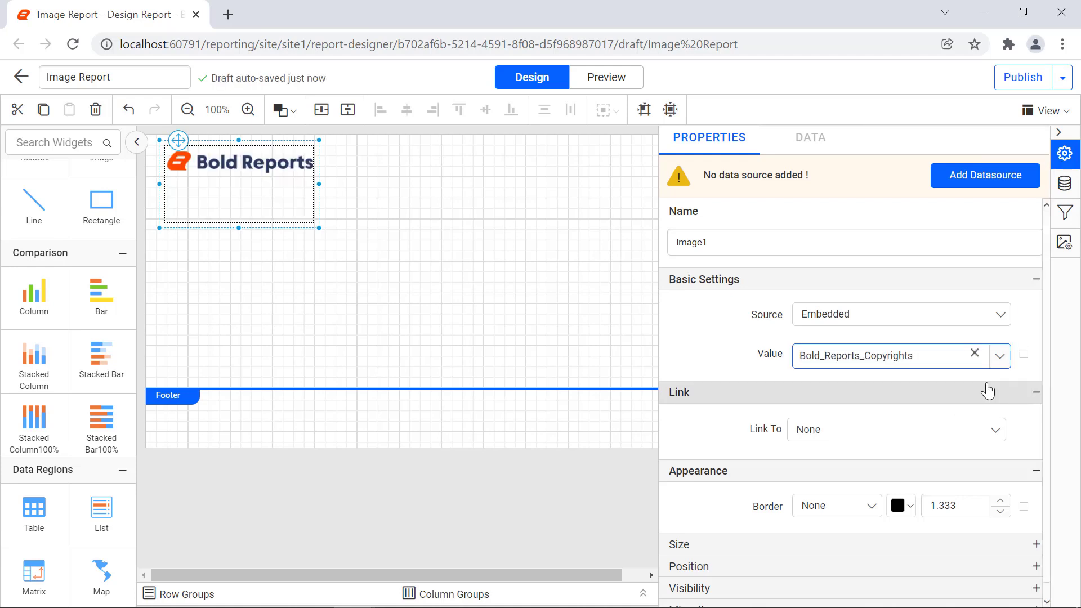
{"action": "left_click_drag", "start_coordinate": [319, 228], "coordinate": [383, 196]}
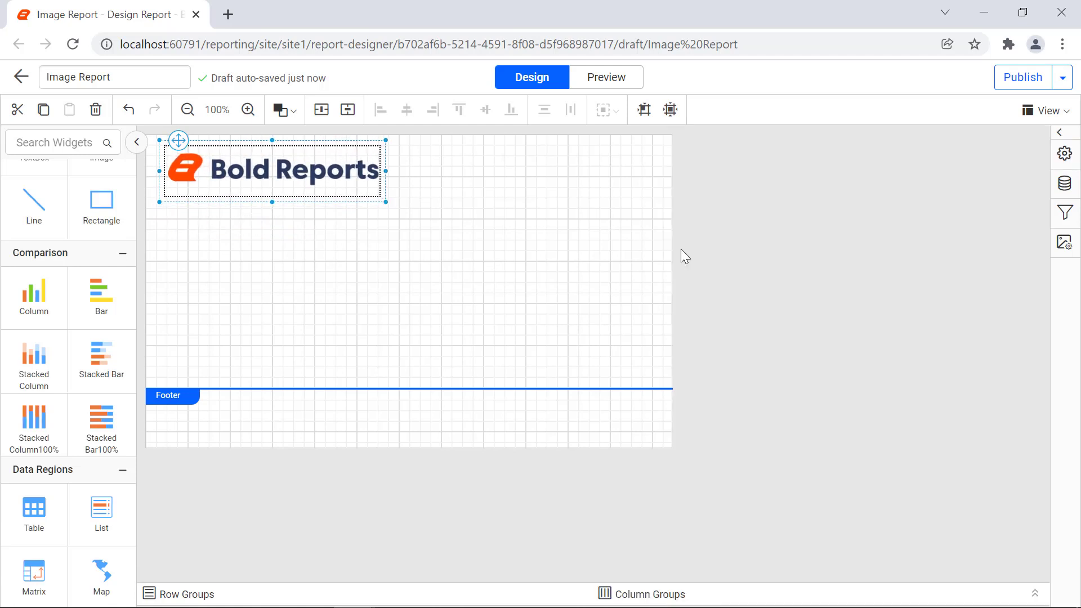
Preview the report to check the embedded Bold Reports logo.
{"action": "left_click", "coordinate": [622, 87]}
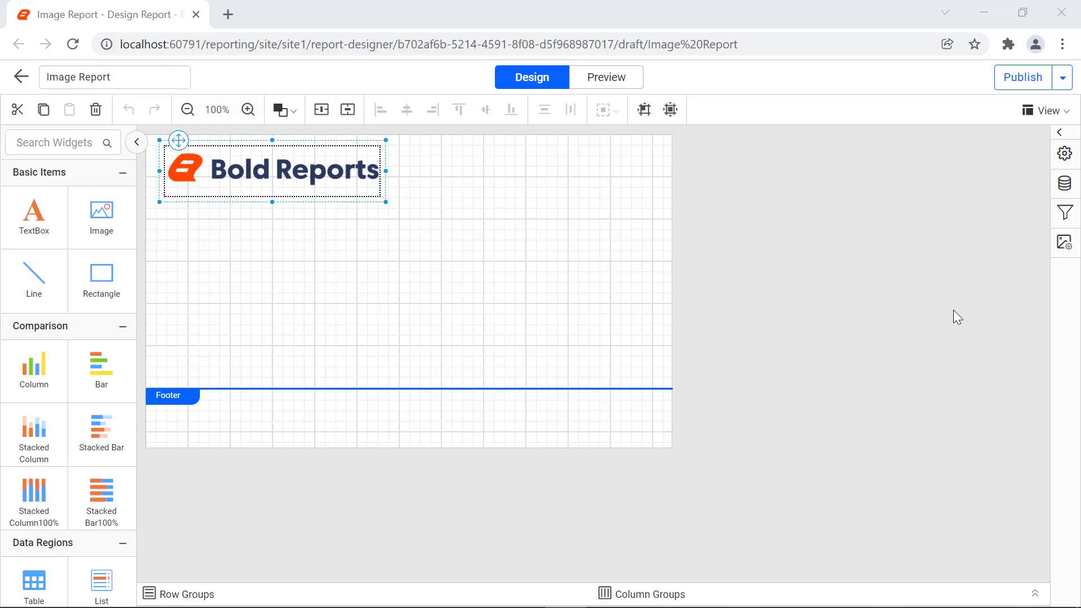
Create the EmployeeDetails SQL data source with the pasted connection string and Authentication None.
{"action": "left_click", "coordinate": [1064, 183]}
{"action": "left_click", "coordinate": [816, 514]}
{"action": "double_click", "coordinate": [755, 192]}
{"action": "type", "text": "EmployeeDetails"}
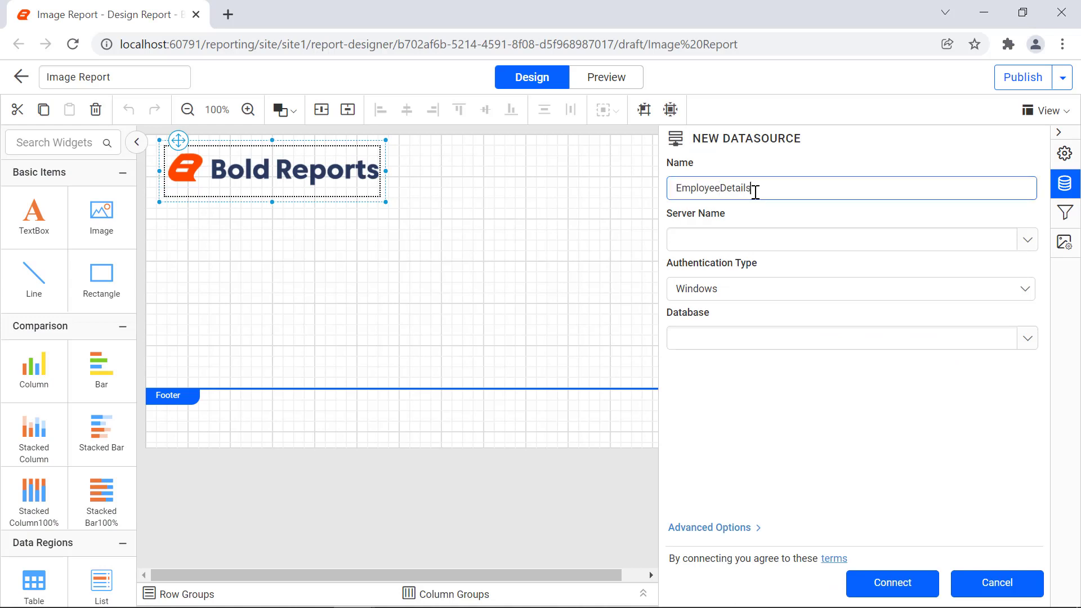
{"action": "left_click", "coordinate": [698, 527]}
{"action": "left_click", "coordinate": [707, 261]}
{"action": "key", "text": "ctrl+v"}
{"action": "left_click", "coordinate": [724, 332]}
{"action": "left_click", "coordinate": [708, 431]}
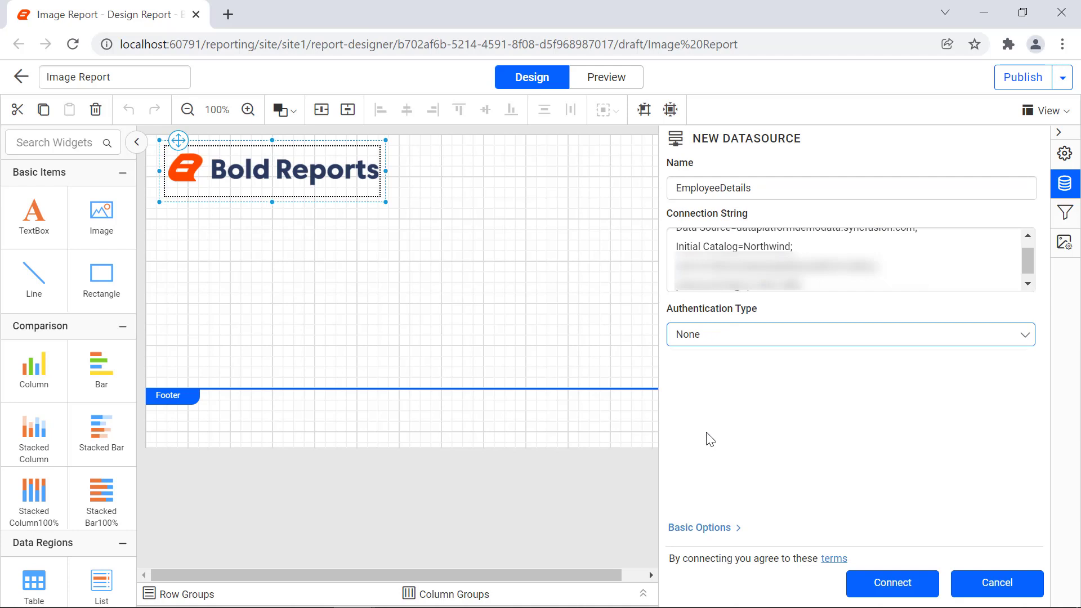
{"action": "left_click", "coordinate": [892, 583]}
Add EmployeeDataset using a pasted code query for the top 7 employee photos.
{"action": "double_click", "coordinate": [369, 140]}
{"action": "type", "text": "Em"}
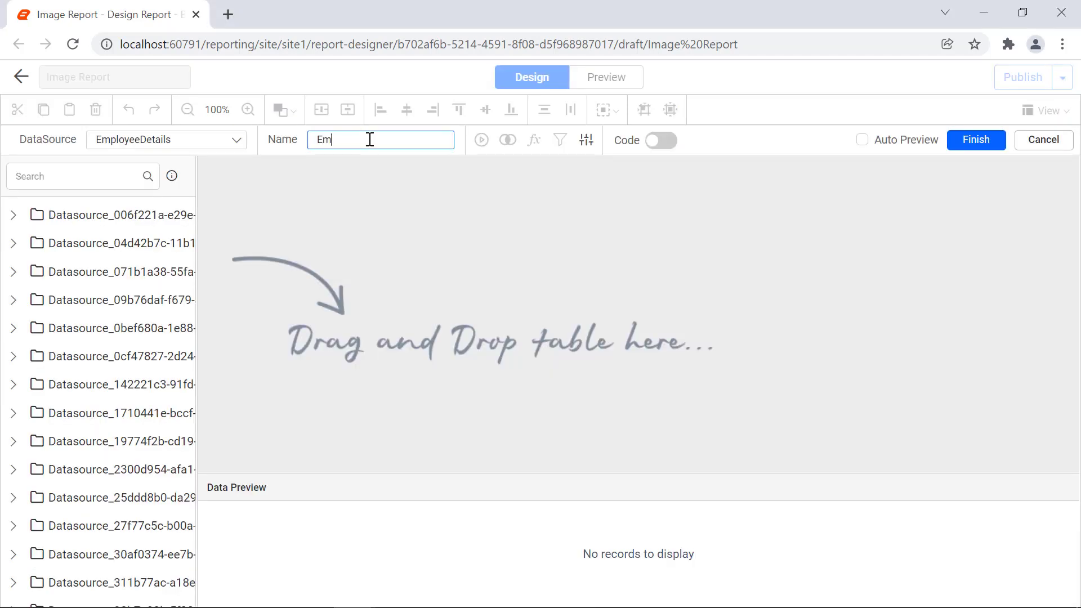
{"action": "type", "text": "ployeeDataset"}
{"action": "left_click", "coordinate": [661, 141]}
{"action": "type", "text": "SELECT TOP 7 Emp.Photo as Photo FROM  Employees Emp INNER JOIN Employees Rep ON Rep.EmployeeID=emp.ReportsTo ORDER BY Emp.FirstName"}
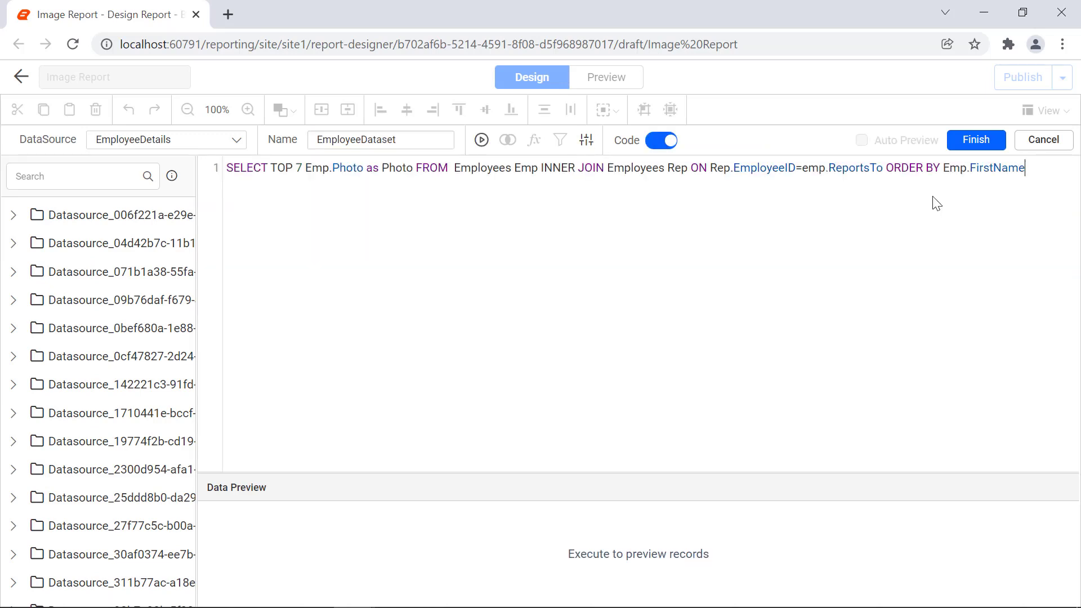
{"action": "left_click", "coordinate": [978, 148]}
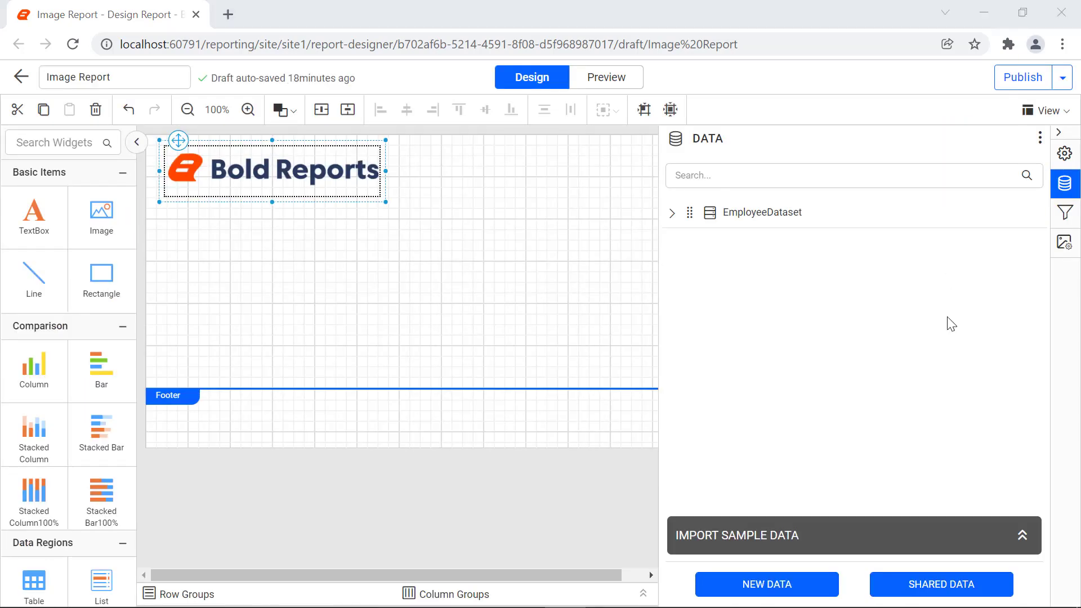
Bind the image to EmployeeDataset's first Photo and reshape it to about 177 × 146 px.
{"action": "left_click", "coordinate": [1063, 153]}
{"action": "left_click", "coordinate": [999, 271]}
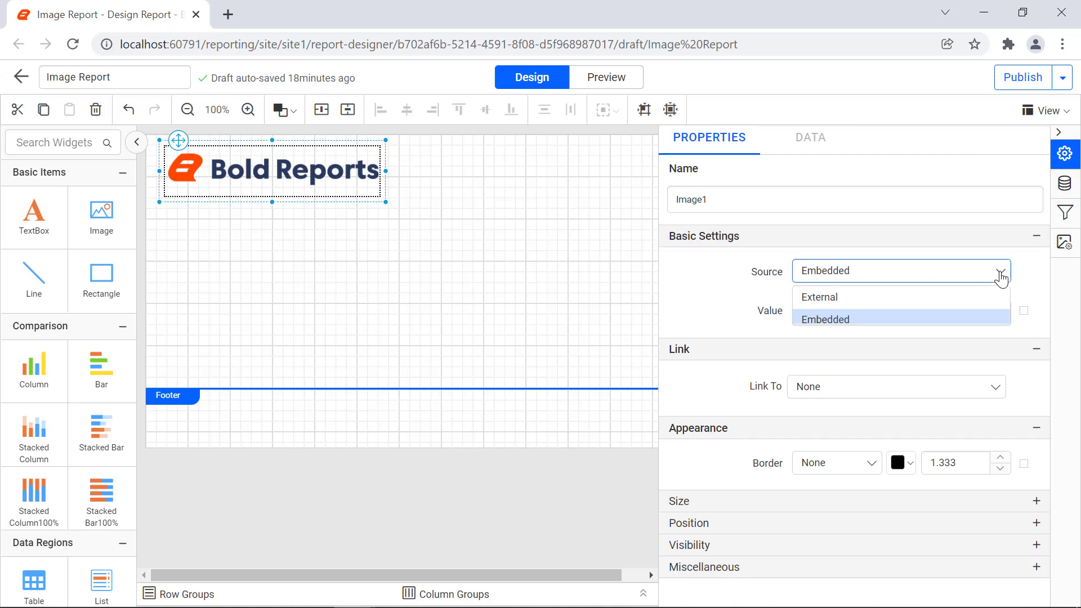
{"action": "left_click", "coordinate": [987, 344]}
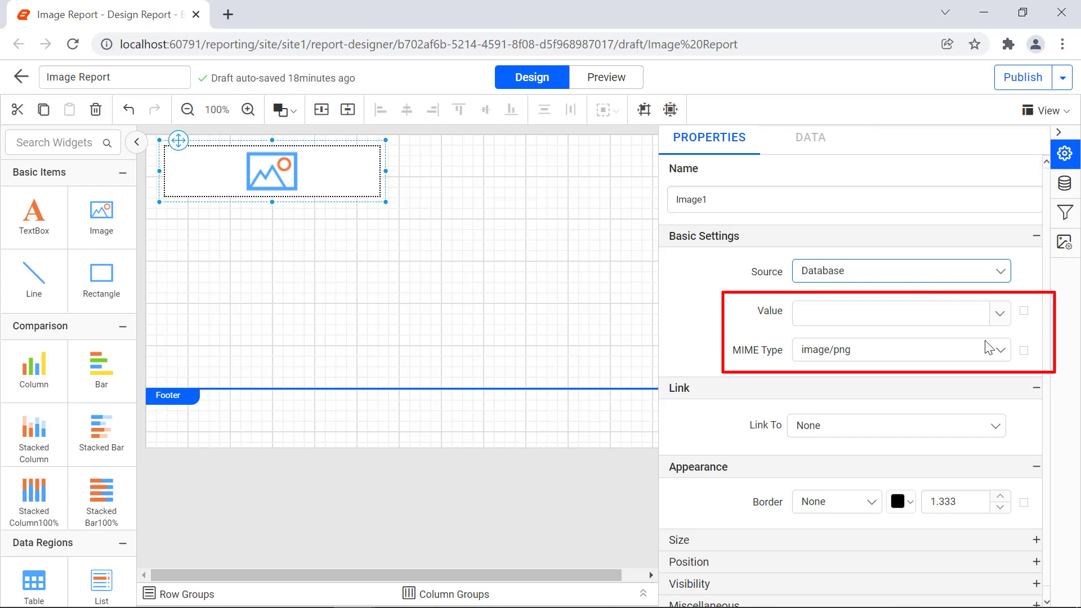
{"action": "left_click", "coordinate": [999, 314]}
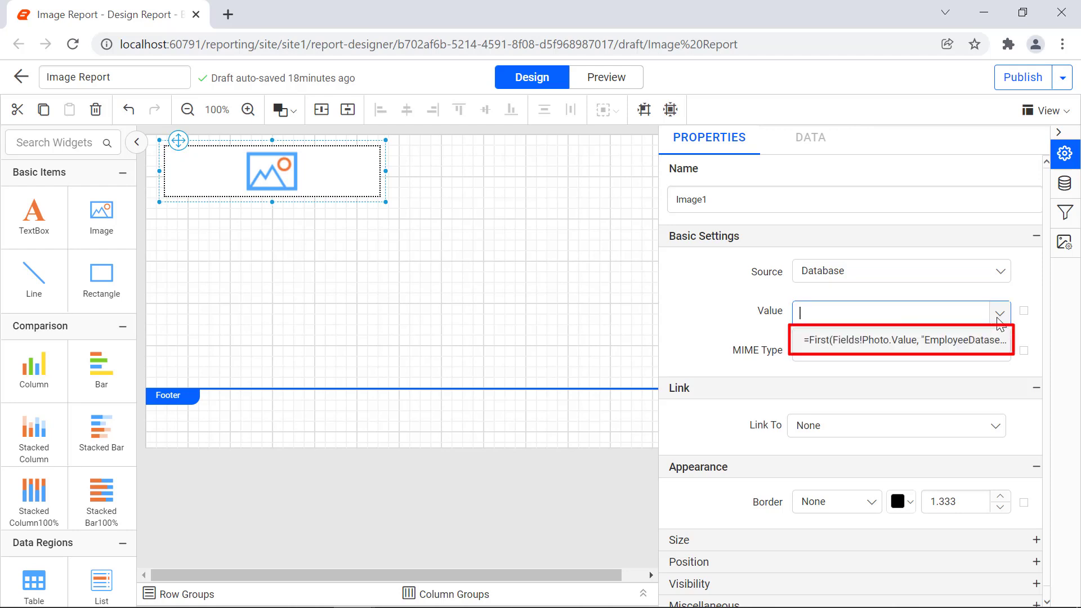
{"action": "left_click", "coordinate": [995, 338]}
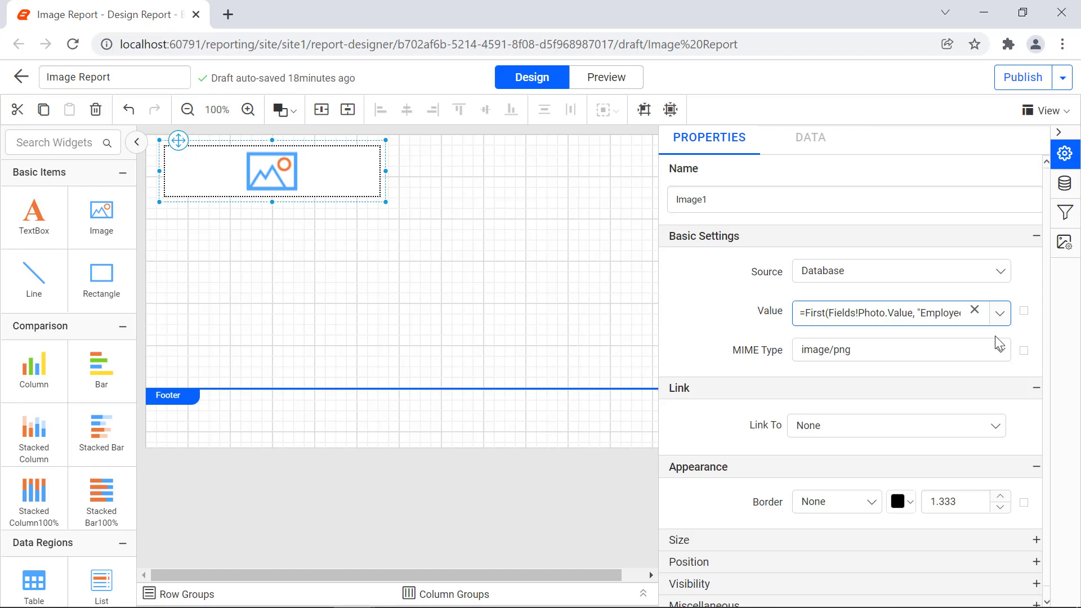
{"action": "left_click_drag", "start_coordinate": [385, 202], "coordinate": [318, 278]}
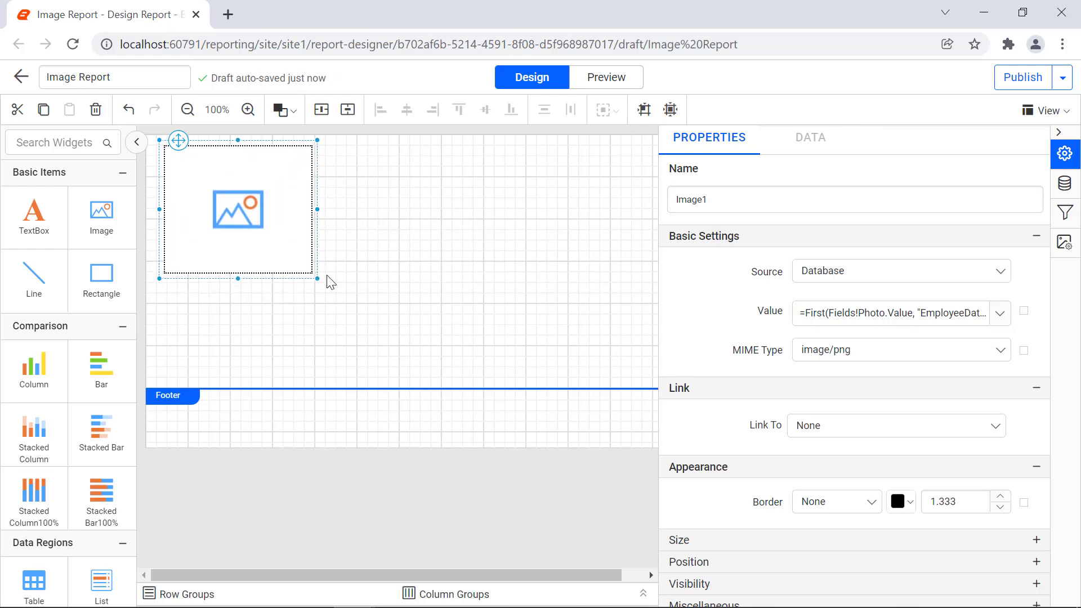
{"action": "left_click", "coordinate": [968, 360]}
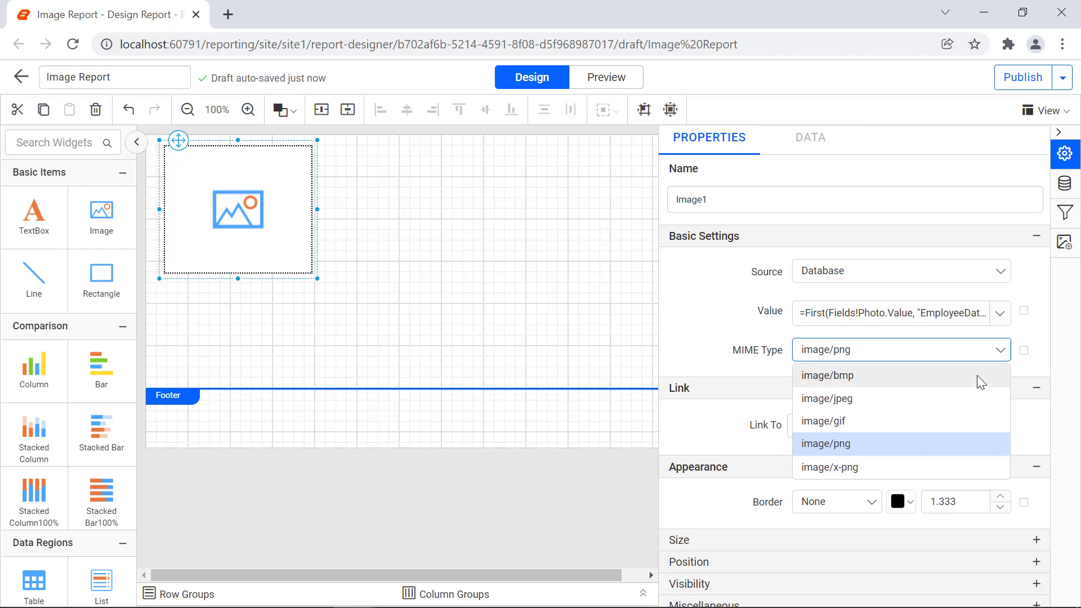
Set the image MIME type to image/bmp and preview the rendered photo.
{"action": "left_click", "coordinate": [979, 376]}
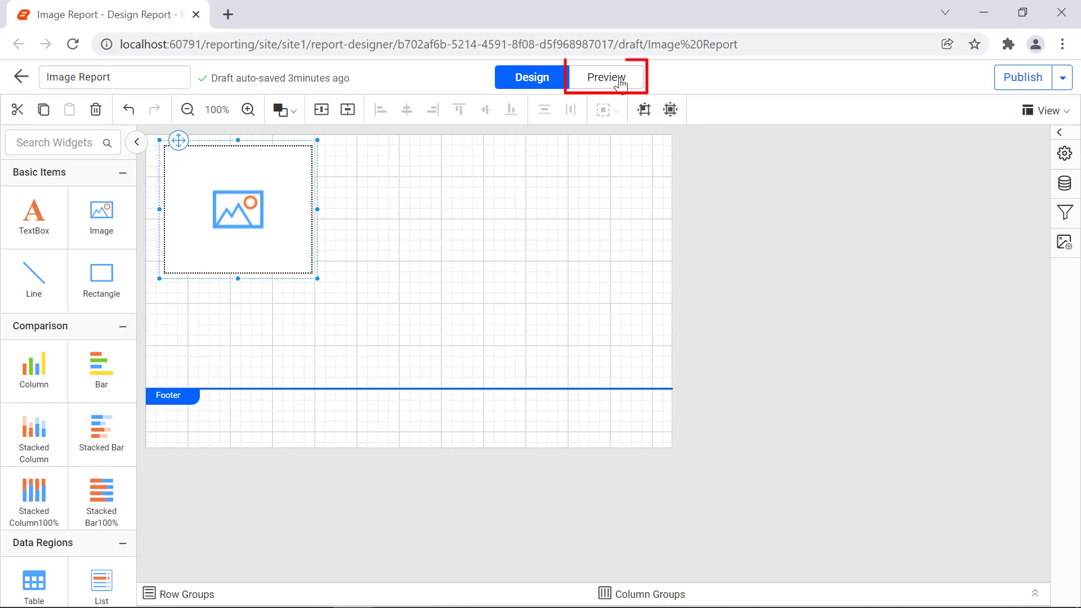
{"action": "left_click", "coordinate": [620, 81]}
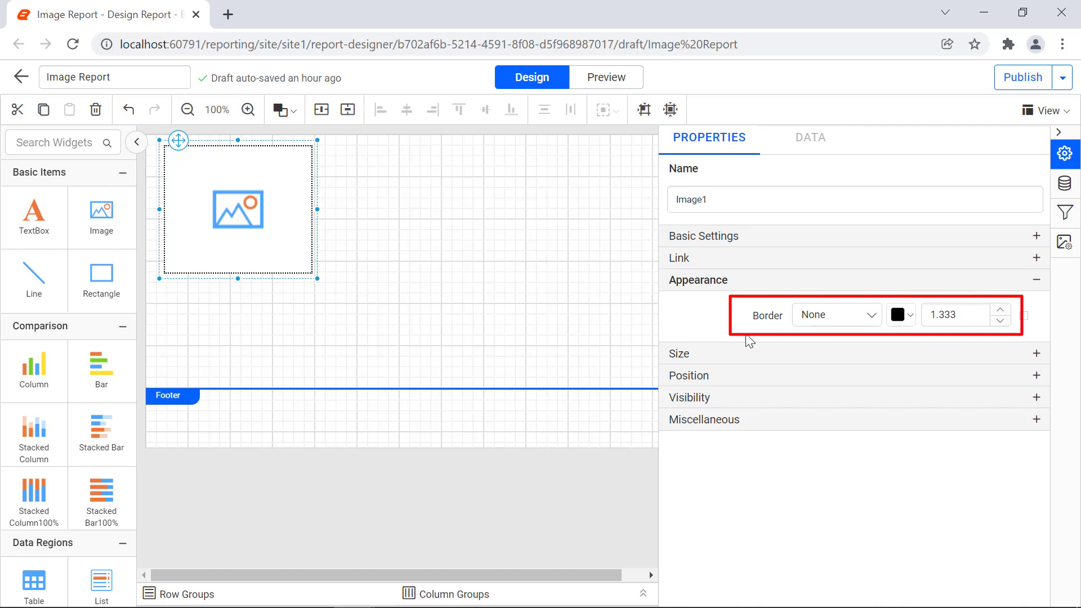
Give the image a Solid border and change its width from 1.333 to 1.833.
{"action": "left_click", "coordinate": [811, 323]}
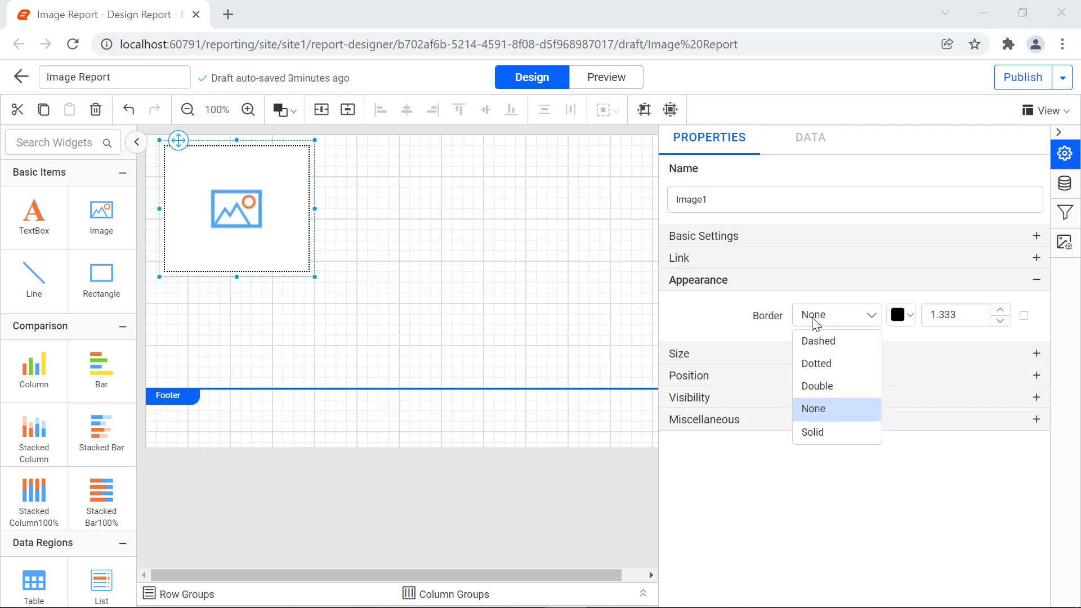
{"action": "left_click", "coordinate": [813, 432]}
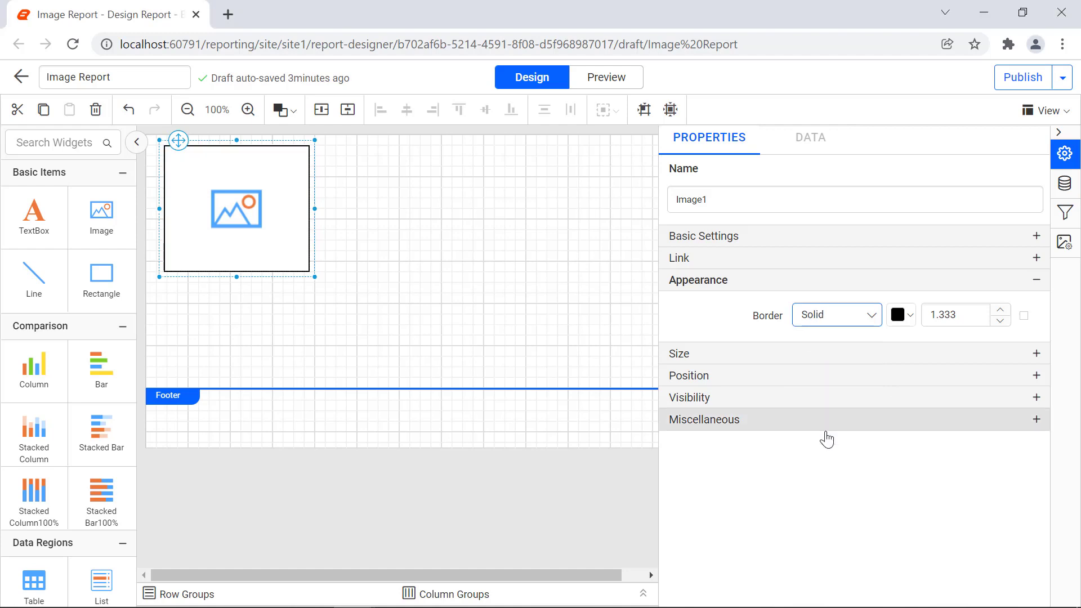
{"action": "left_click", "coordinate": [942, 315]}
{"action": "key", "text": "BackSpace"}
{"action": "type", "text": "8"}
{"action": "left_click", "coordinate": [1024, 338]}
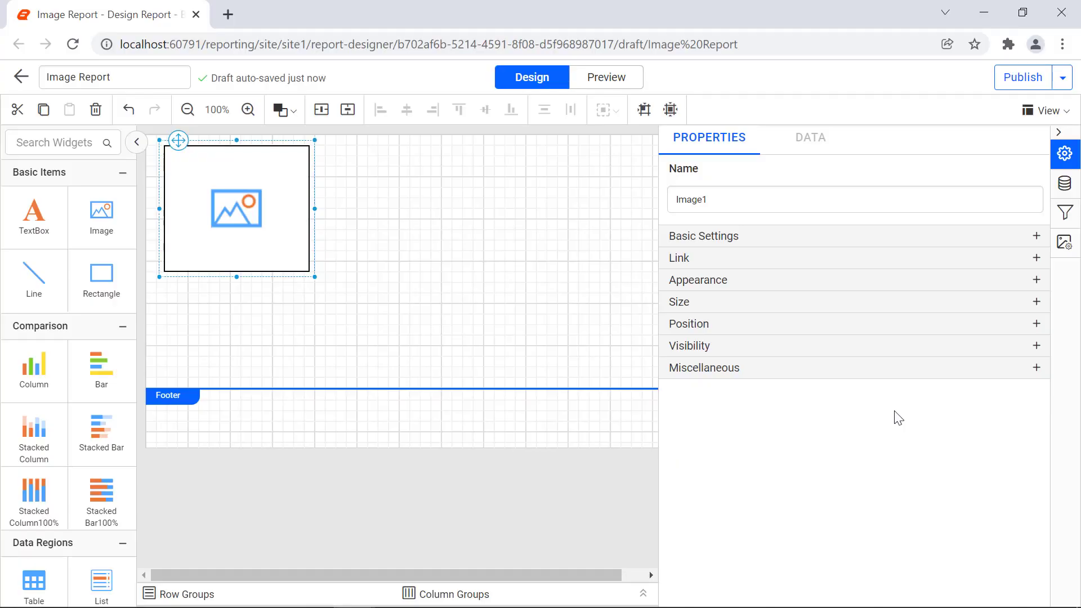
Switch the image back to the embedded Bold_Reports_Copyrights logo and expand the Size settings.
{"action": "left_click", "coordinate": [910, 241]}
{"action": "left_click", "coordinate": [917, 274]}
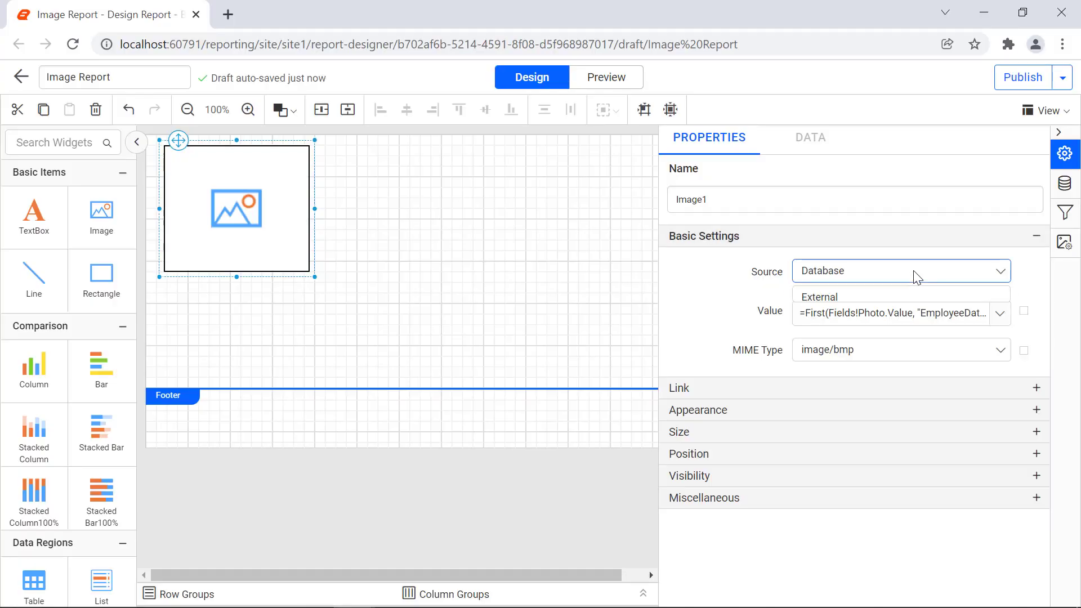
{"action": "left_click", "coordinate": [915, 315]}
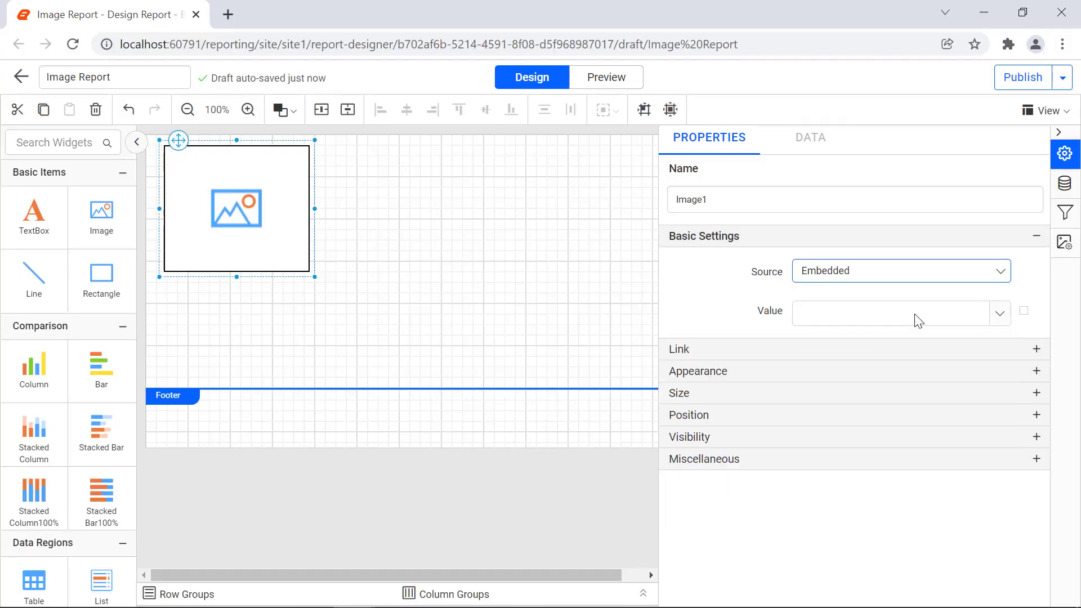
{"action": "left_click", "coordinate": [932, 316]}
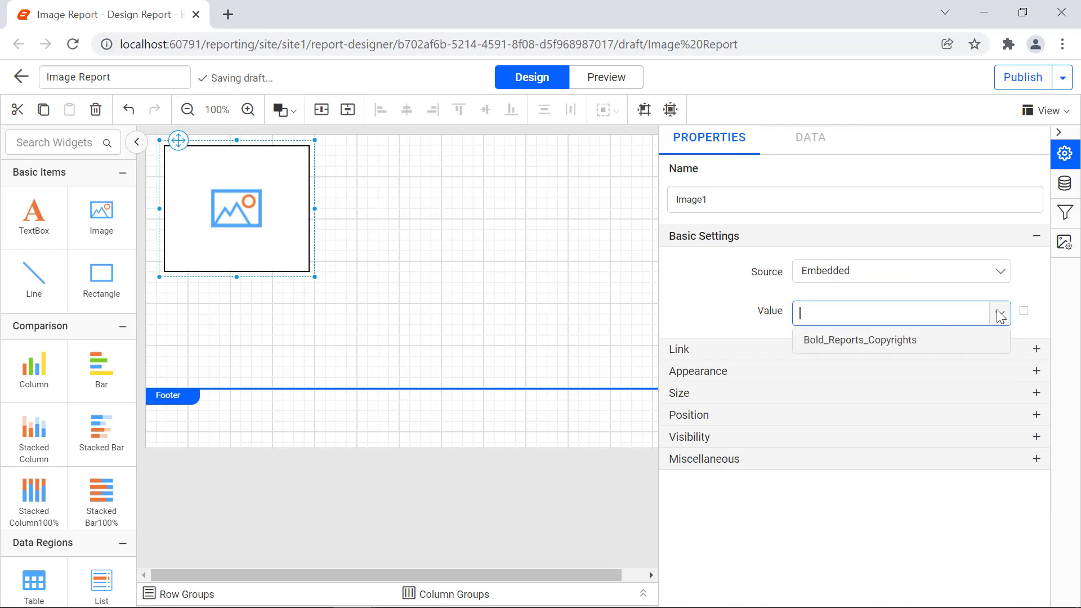
{"action": "left_click", "coordinate": [985, 340]}
{"action": "left_click", "coordinate": [984, 336]}
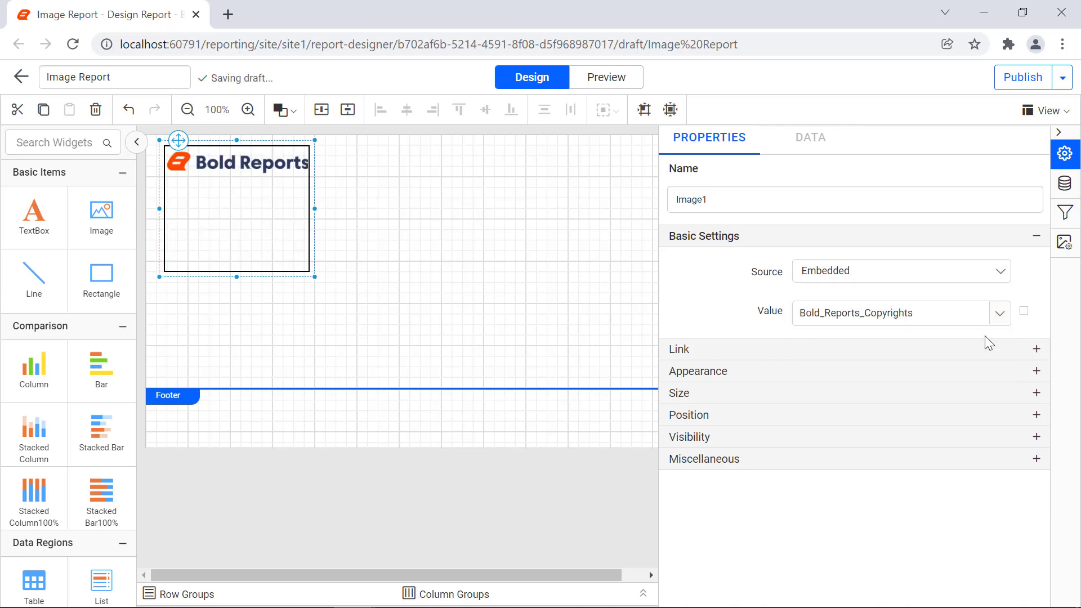
{"action": "left_click", "coordinate": [968, 235]}
{"action": "left_click", "coordinate": [967, 303]}
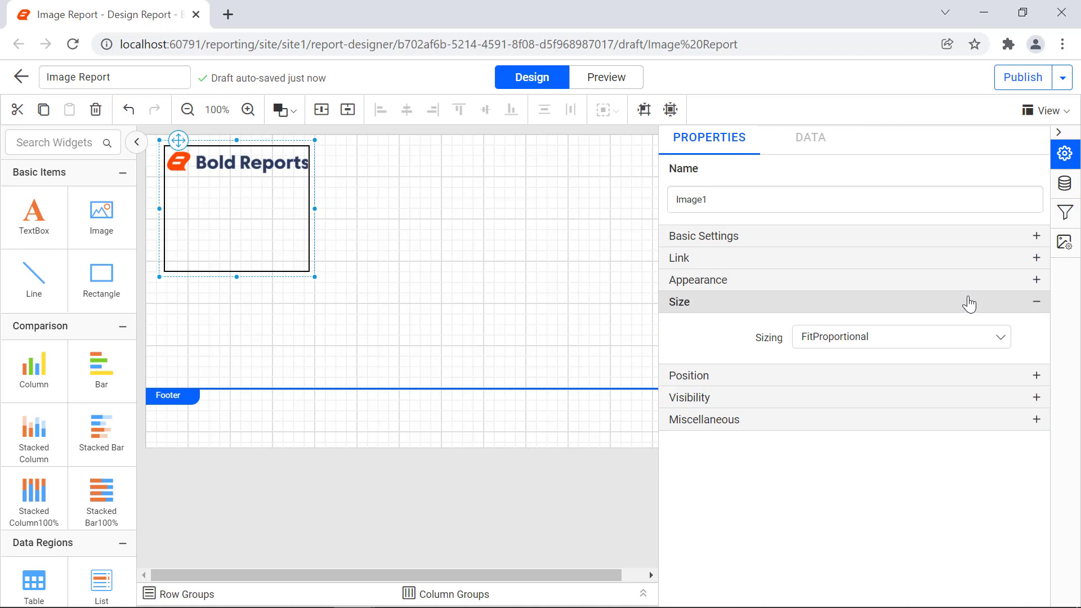
Set the logo's Sizing to AutoSize, shrink the image box back down, then switch to Fit.
{"action": "left_click", "coordinate": [1004, 344]}
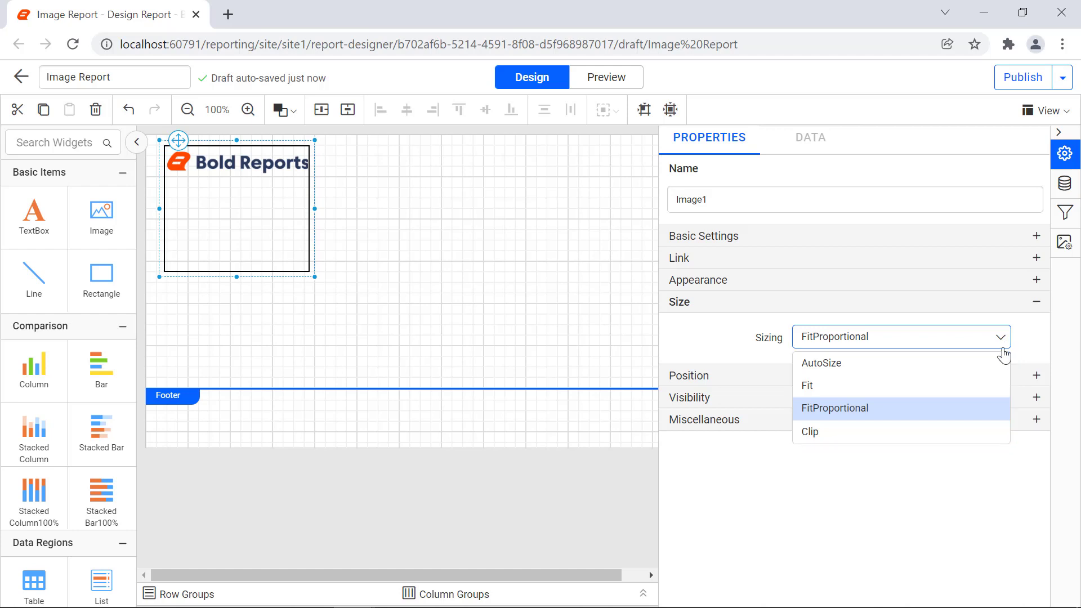
{"action": "left_click", "coordinate": [1004, 362]}
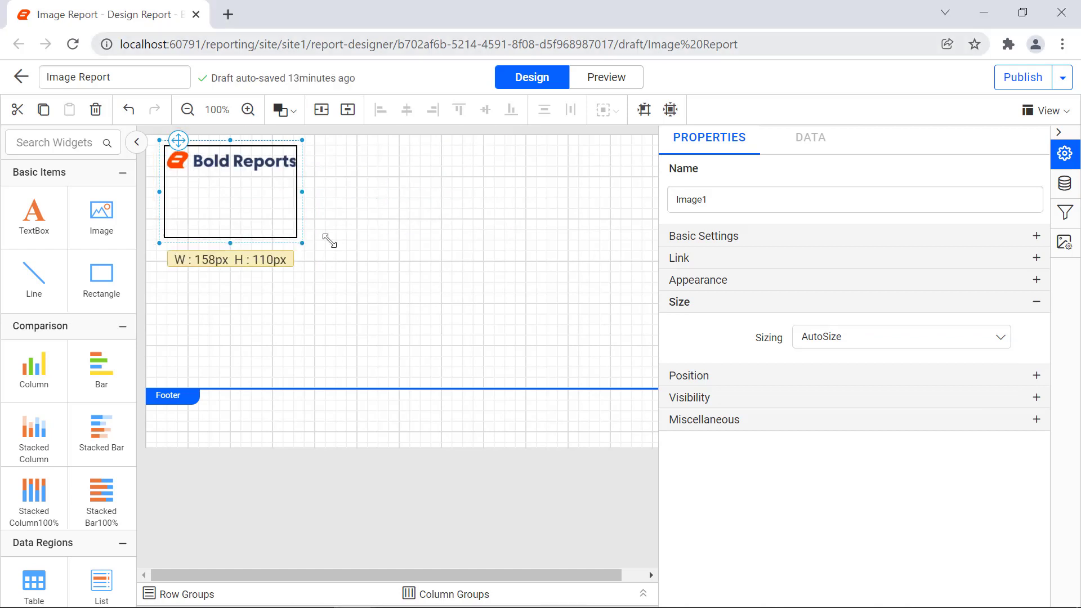
{"action": "left_click_drag", "start_coordinate": [330, 237], "coordinate": [293, 244]}
{"action": "left_click", "coordinate": [825, 337]}
{"action": "left_click", "coordinate": [849, 396]}
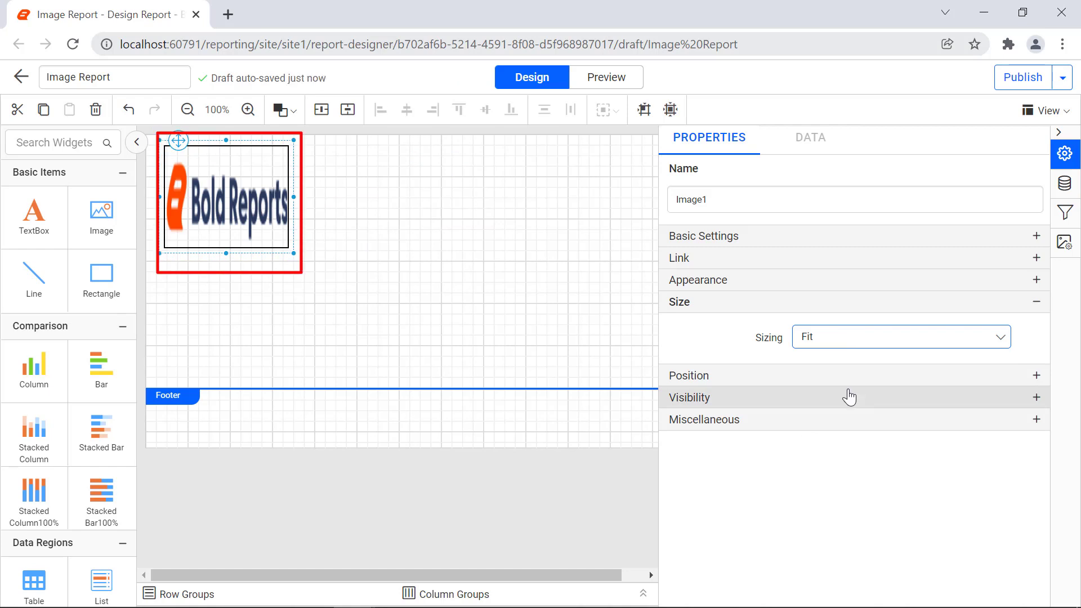
Try FitProportional and Clip sizing on the logo, finishing on FitProportional.
{"action": "left_click", "coordinate": [870, 340]}
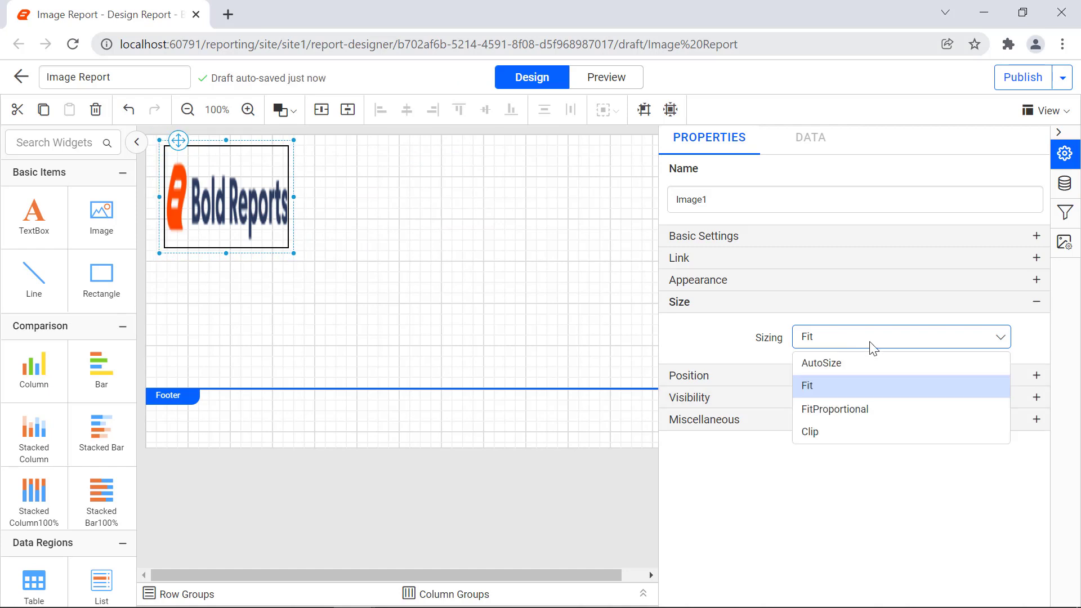
{"action": "left_click", "coordinate": [876, 405]}
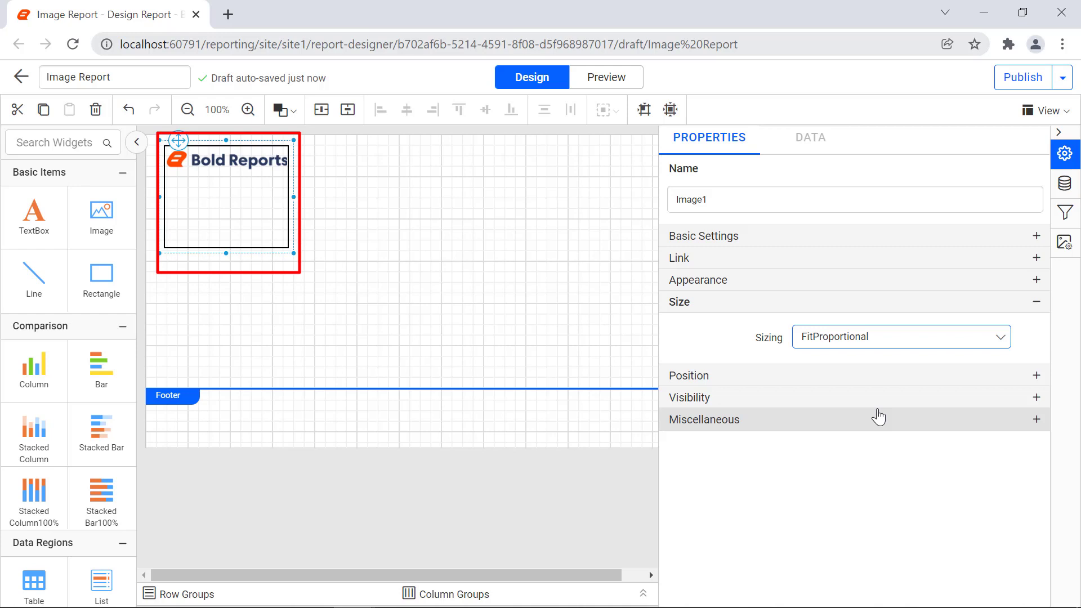
{"action": "left_click", "coordinate": [901, 344]}
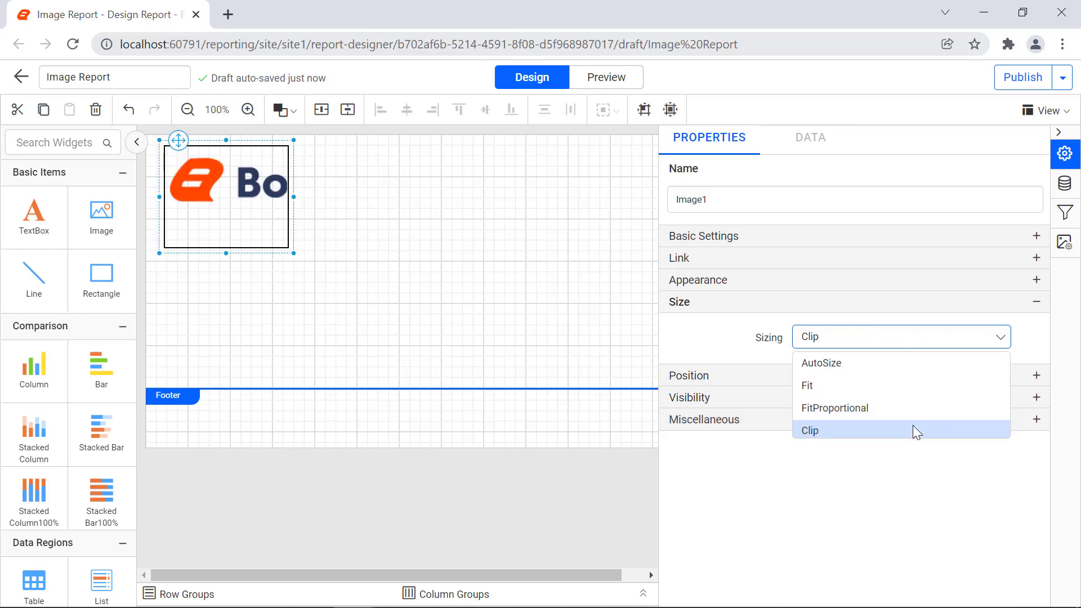
{"action": "left_click", "coordinate": [913, 429]}
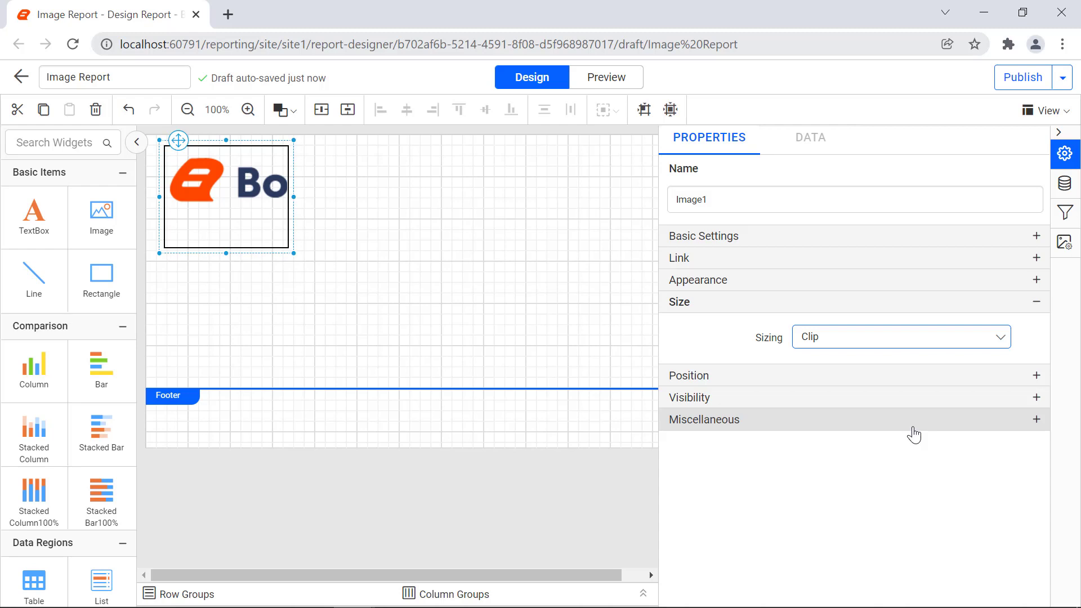
{"action": "left_click", "coordinate": [991, 341]}
{"action": "left_click", "coordinate": [977, 404]}
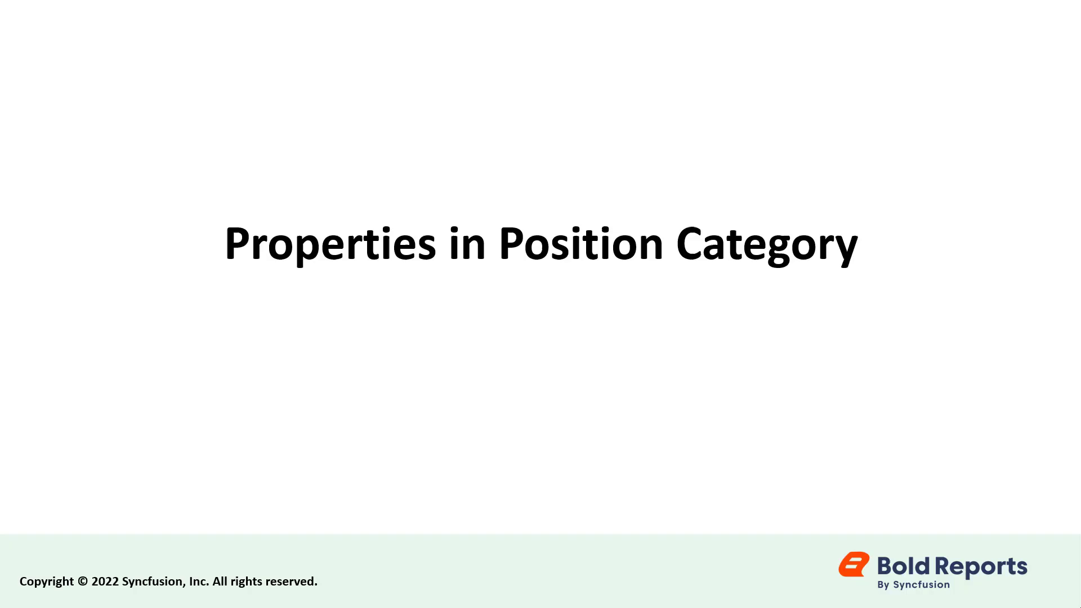